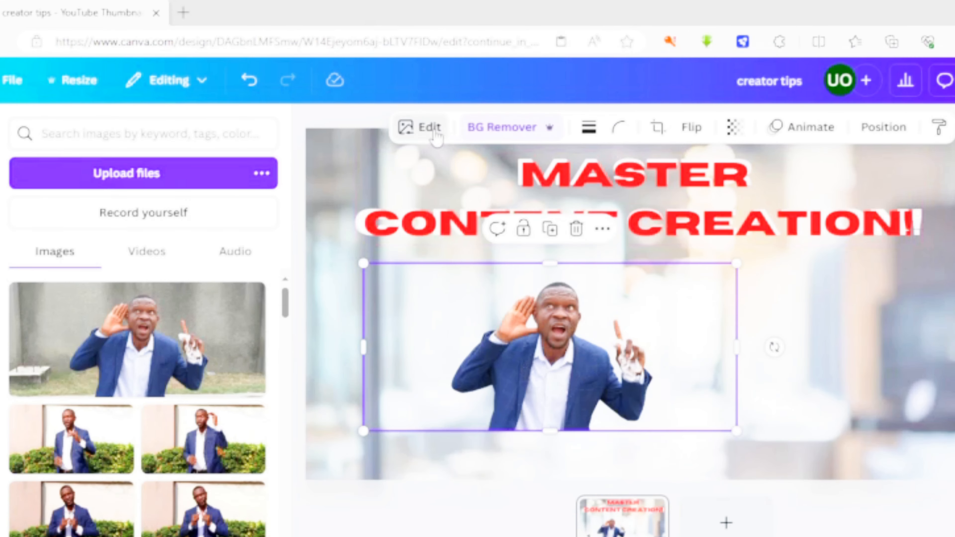
# - Apply the Capri filter to the cut-out photo of the man and reposition the photo below the title
pyautogui.click(429, 127)
pyautogui.scroll(-4, 287, 390)
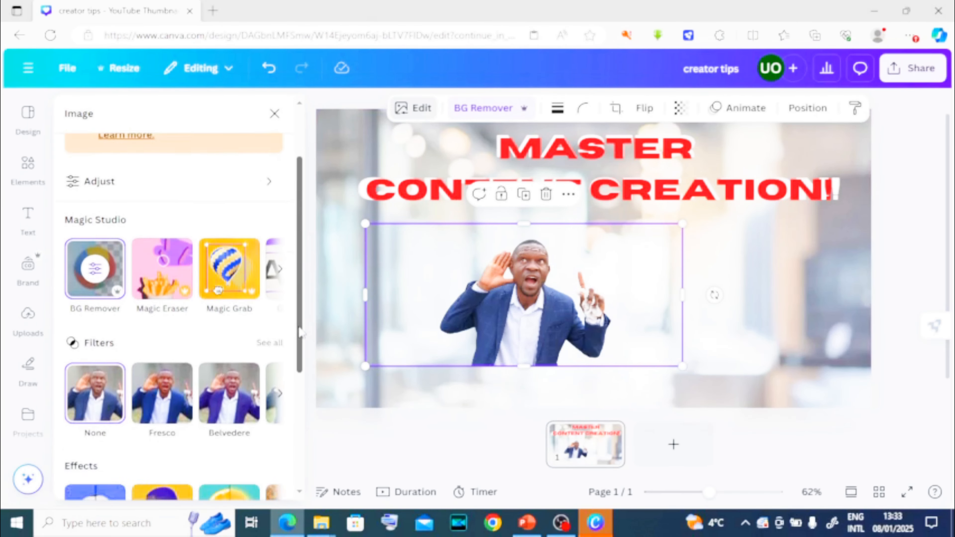
pyautogui.scroll(-3, 300, 332)
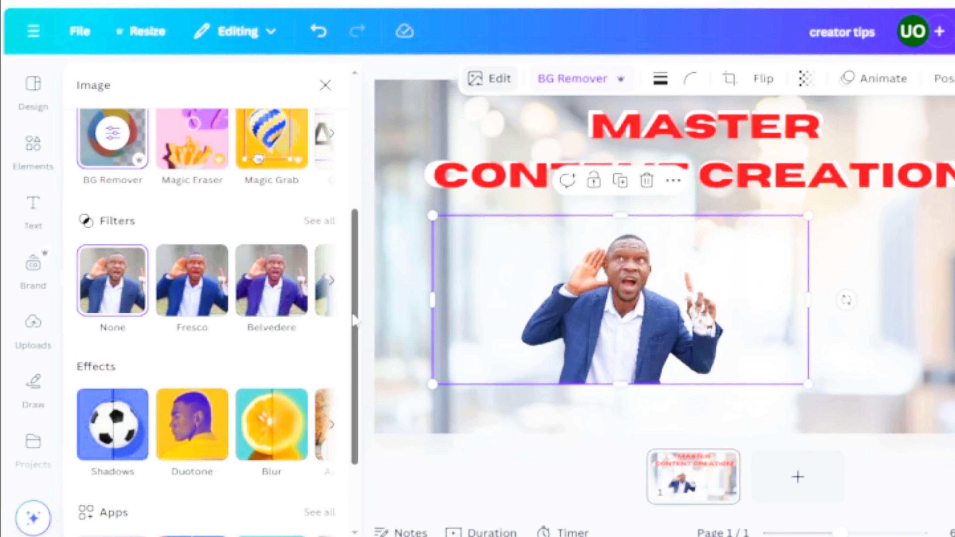
pyautogui.scroll(1, 356, 318)
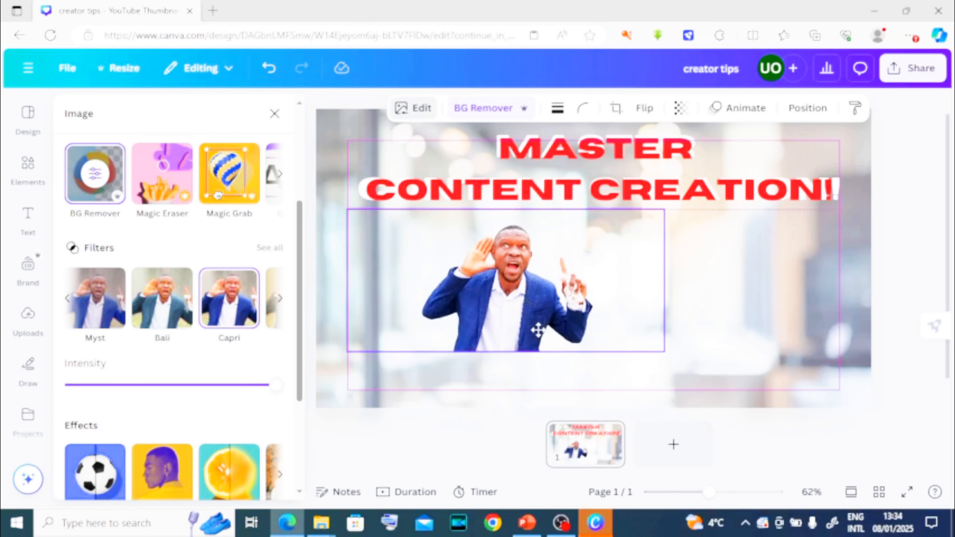
pyautogui.moveTo(537, 332); pyautogui.dragTo(555, 351)
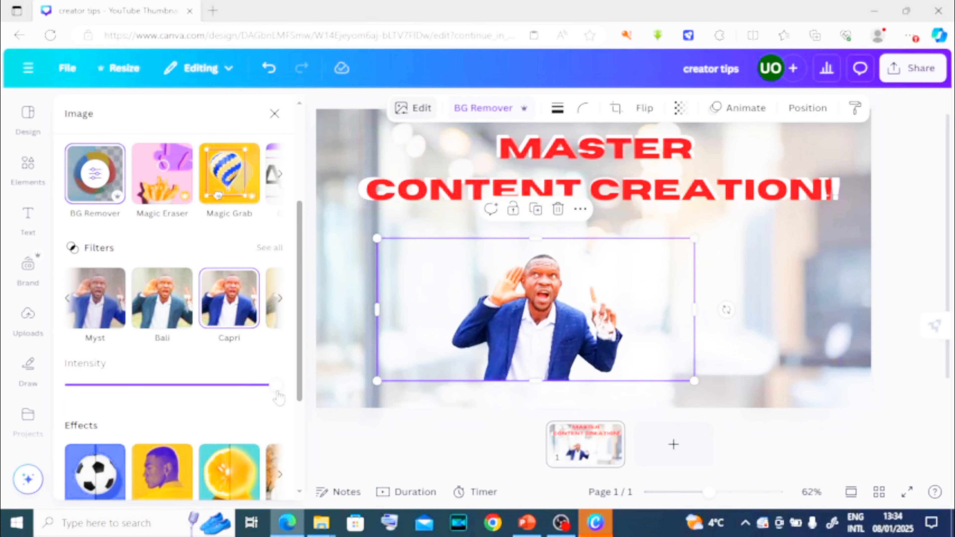
pyautogui.click(280, 298)
pyautogui.moveTo(544, 312); pyautogui.dragTo(553, 307)
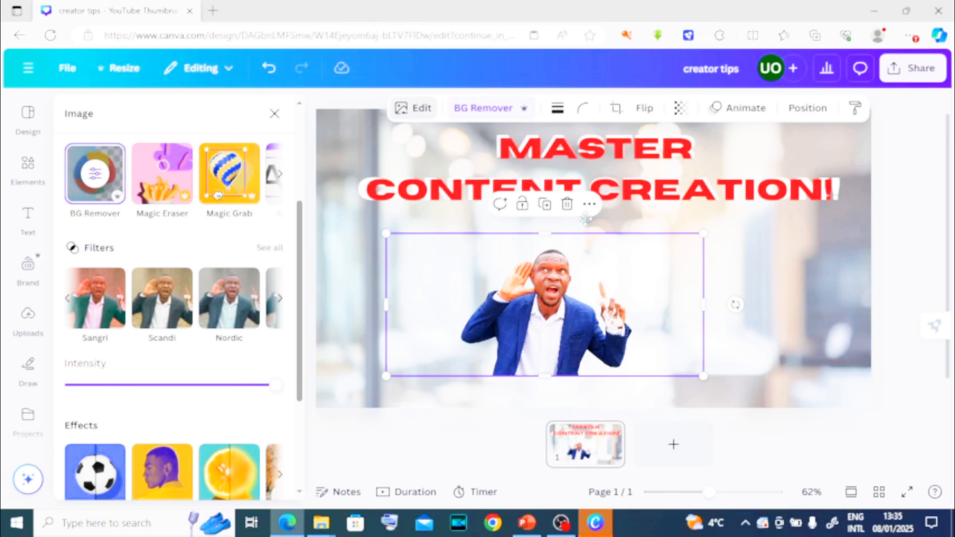
# - Copy and paste the man's cut-out photo, and place one of the two at the upper right of the thumbnail
pyautogui.doubleClick(586, 232)
pyautogui.rightClick(584, 248)
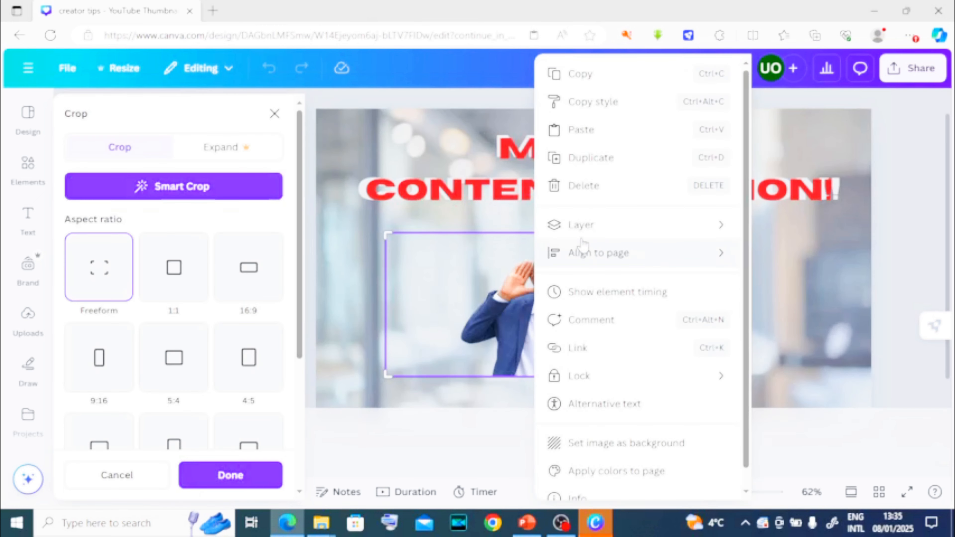
pyautogui.click(582, 80)
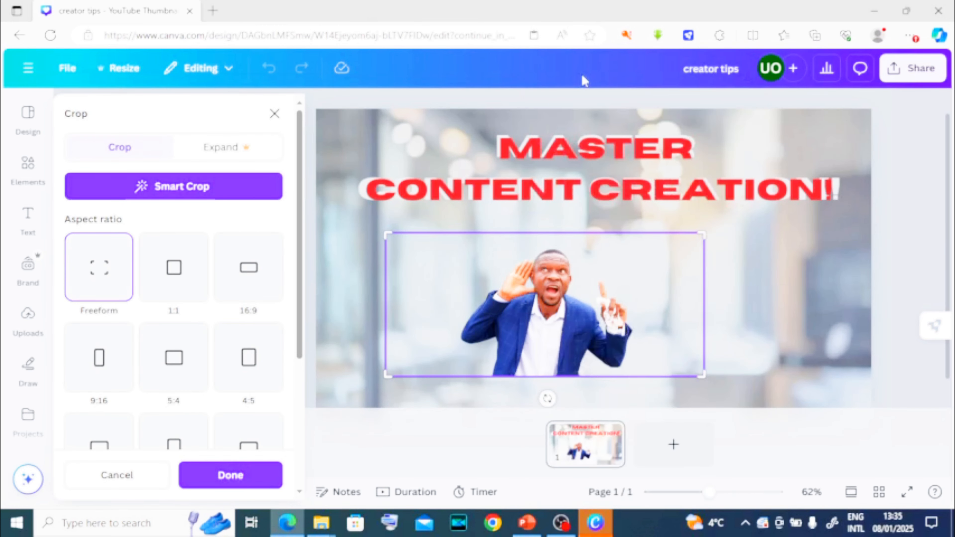
pyautogui.click(733, 278)
pyautogui.rightClick(731, 277)
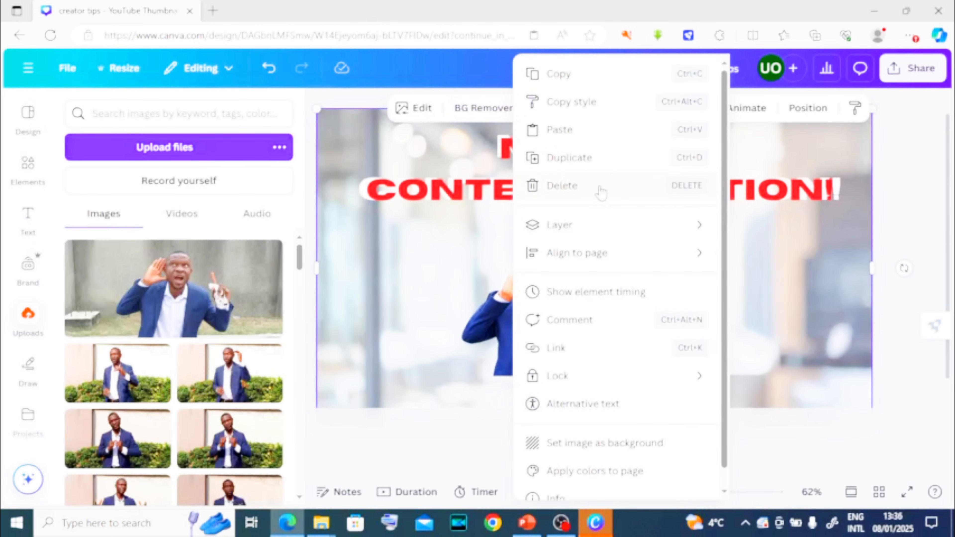
pyautogui.click(567, 138)
pyautogui.moveTo(560, 322); pyautogui.dragTo(796, 225)
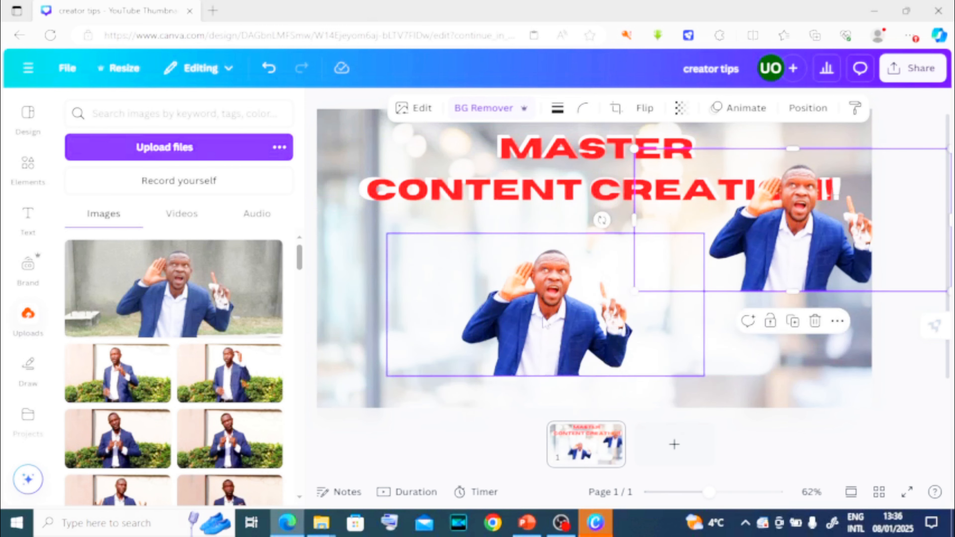
# - Enlarge the other cut-out photo of the man and place it at the lower left of the thumbnail
pyautogui.moveTo(543, 295); pyautogui.dragTo(488, 281)
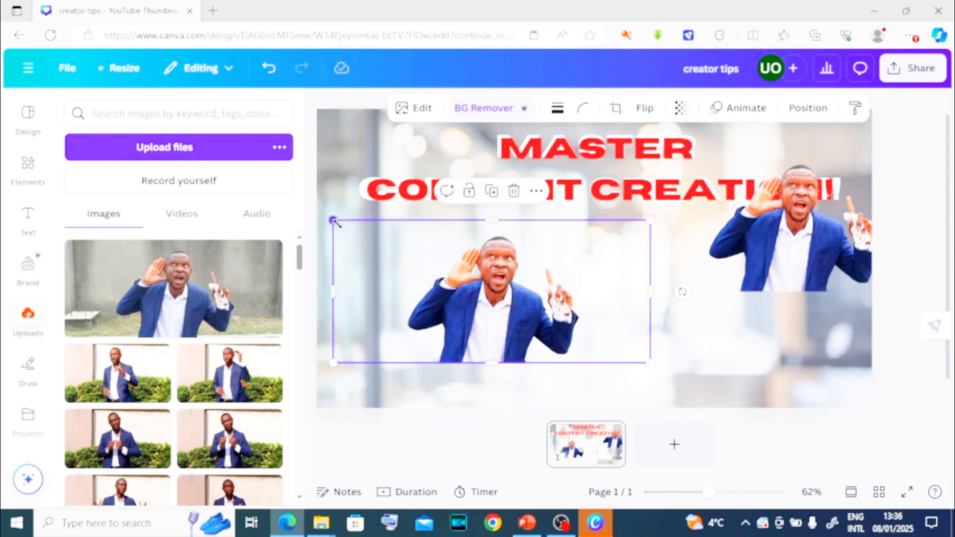
pyautogui.moveTo(333, 220); pyautogui.dragTo(221, 108)
pyautogui.moveTo(433, 312); pyautogui.dragTo(463, 345)
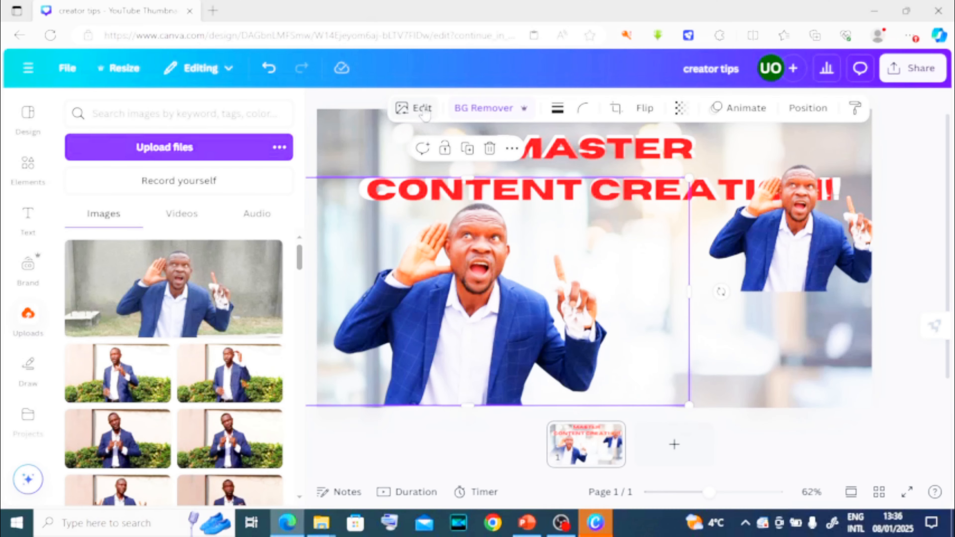
# - Adjust the enlarged photo by setting Temperature, Brightness, Contrast, Highlights and Shadows to 100
pyautogui.click(422, 110)
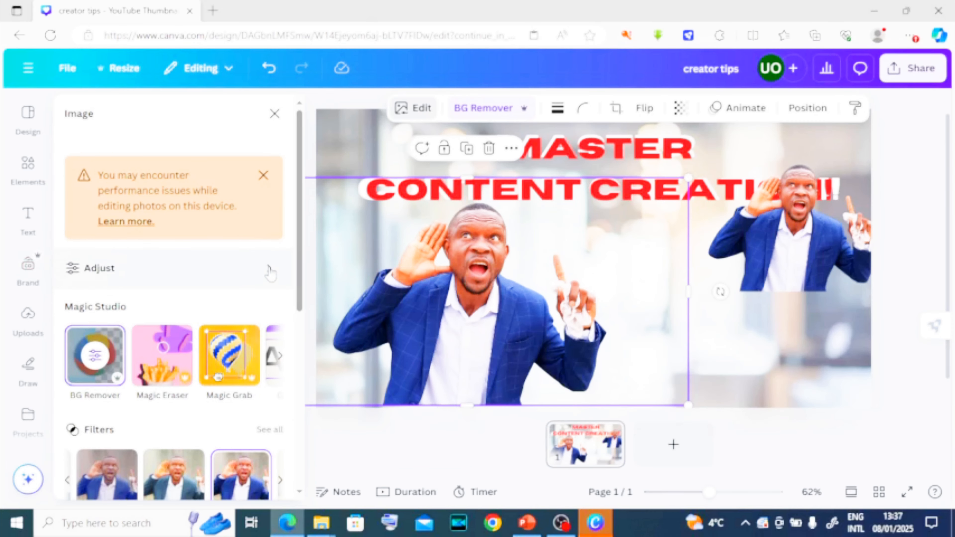
pyautogui.click(270, 272)
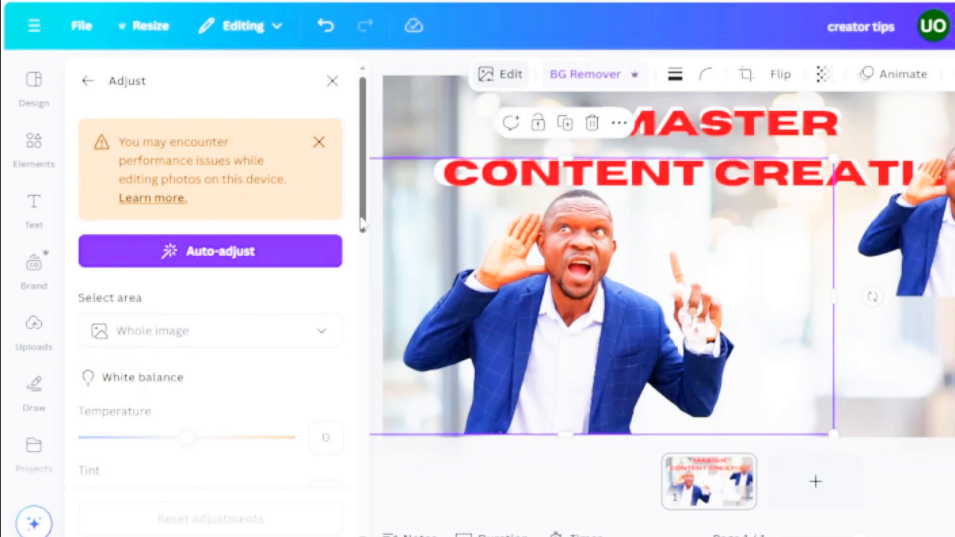
pyautogui.moveTo(361, 224); pyautogui.dragTo(367, 346)
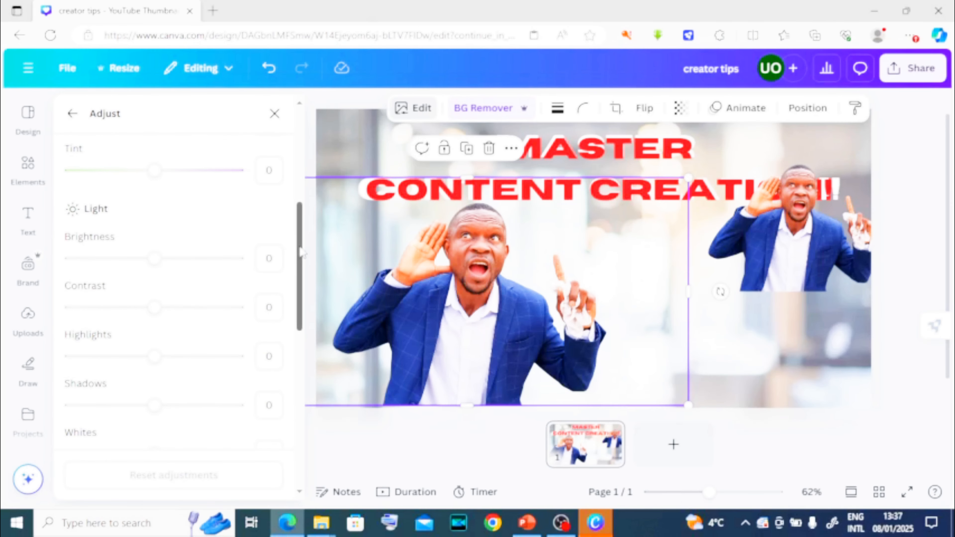
pyautogui.scroll(4, 302, 252)
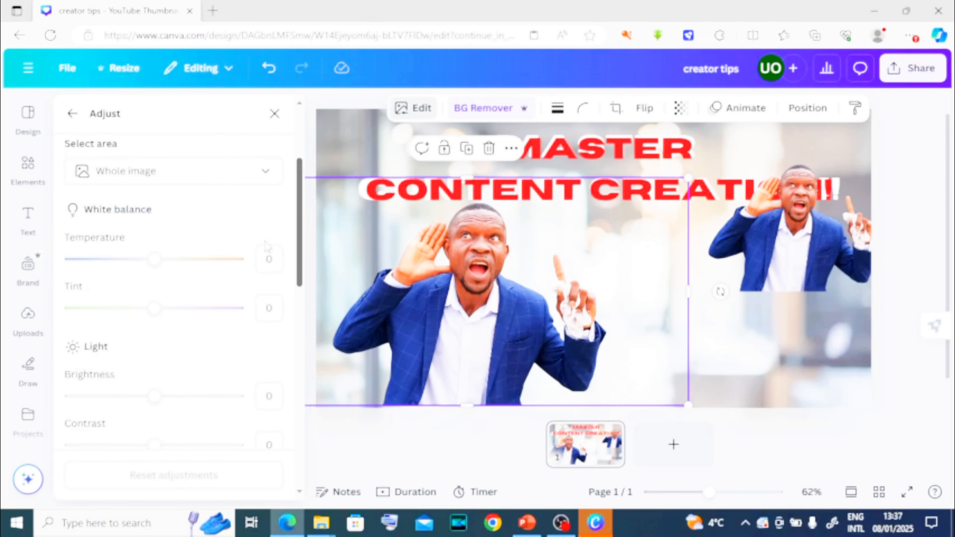
pyautogui.click(268, 259)
pyautogui.write('100')
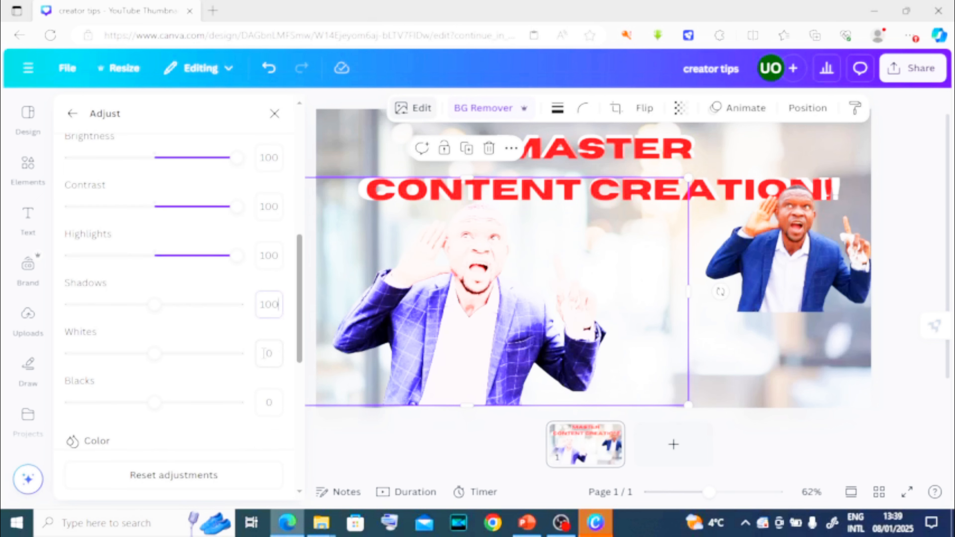
# - Set the enlarged photo's Whites to 100 and its Blacks to -100
pyautogui.click(264, 353)
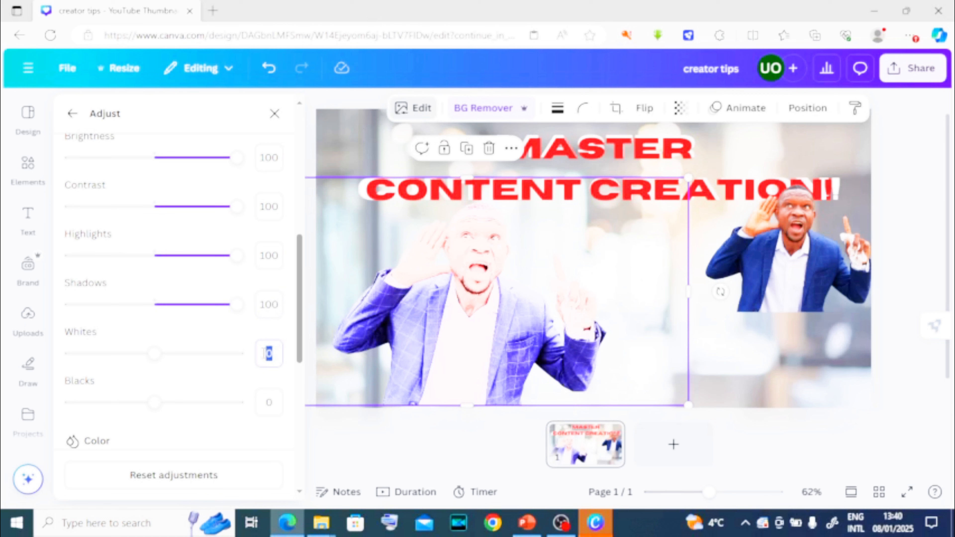
pyautogui.write('100')
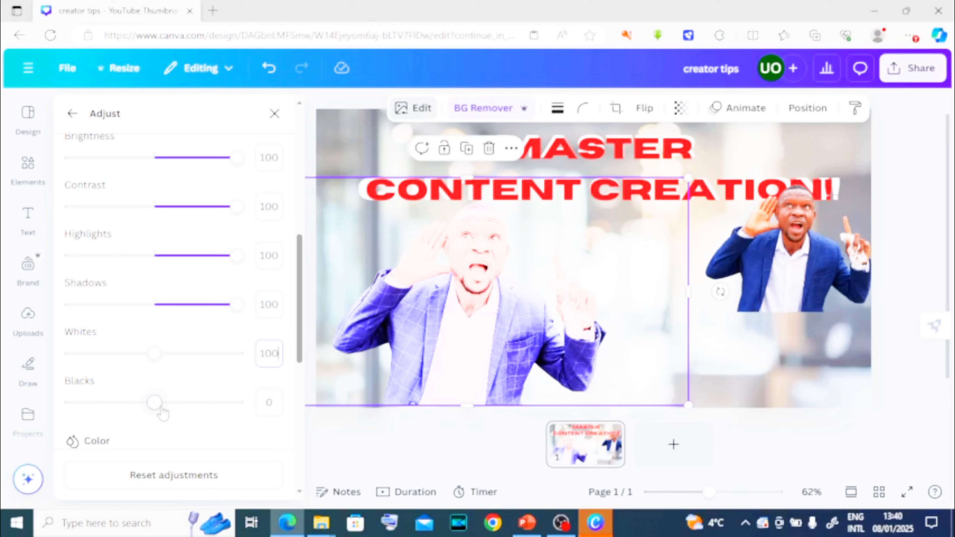
pyautogui.moveTo(155, 402); pyautogui.dragTo(68, 402)
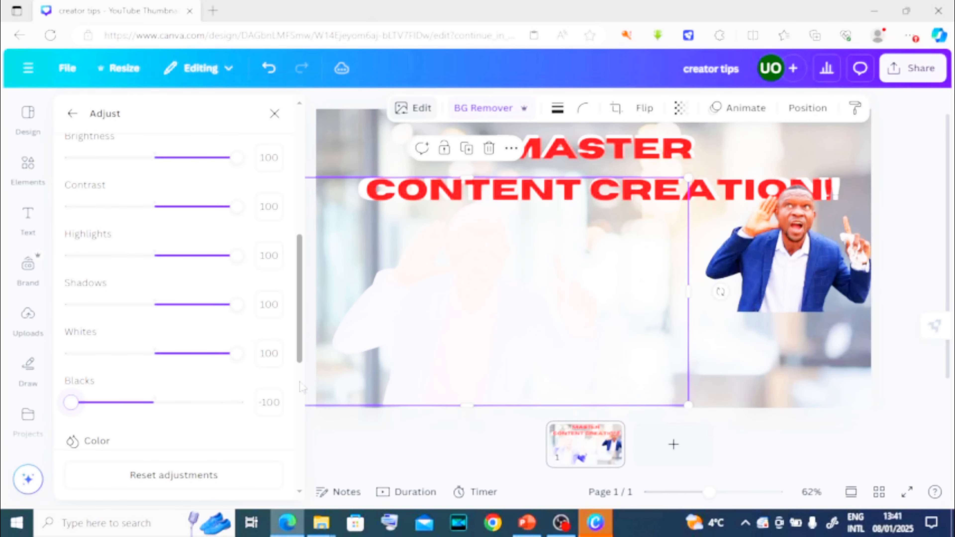
# - Set Vibrance, Sharpness and Clarity to 100 and Saturation to -100, and move the whitened photo down to the page's bottom edge
pyautogui.scroll(-5, 302, 387)
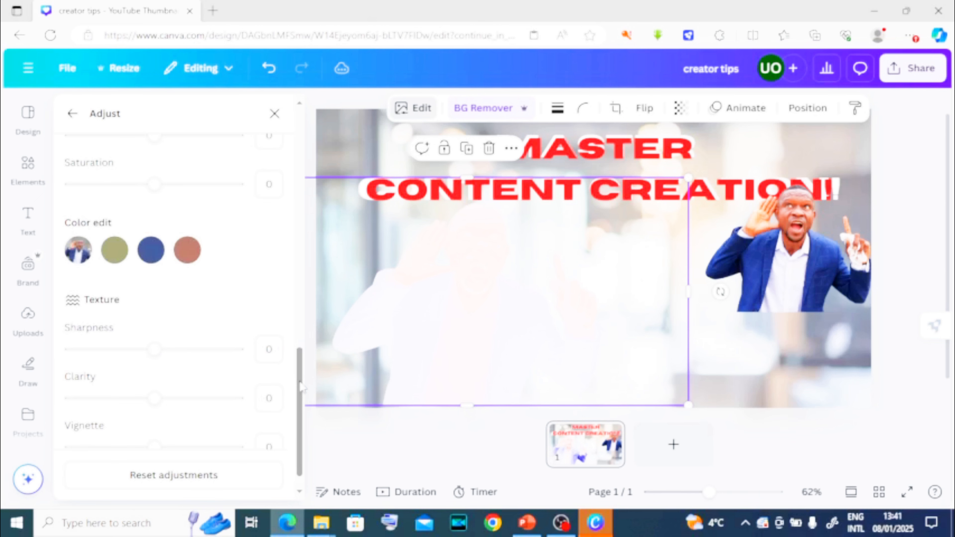
pyautogui.moveTo(301, 385); pyautogui.dragTo(303, 309)
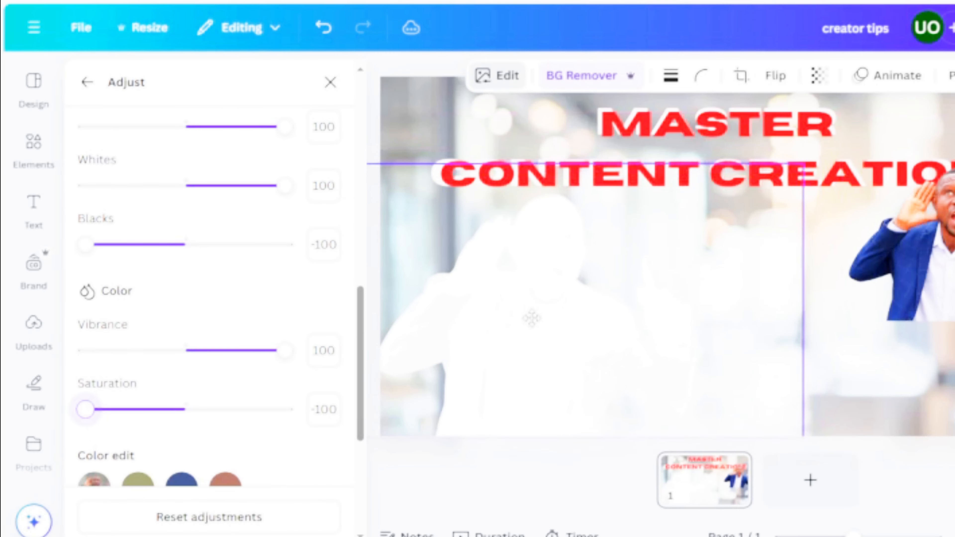
pyautogui.moveTo(531, 319); pyautogui.dragTo(546, 318)
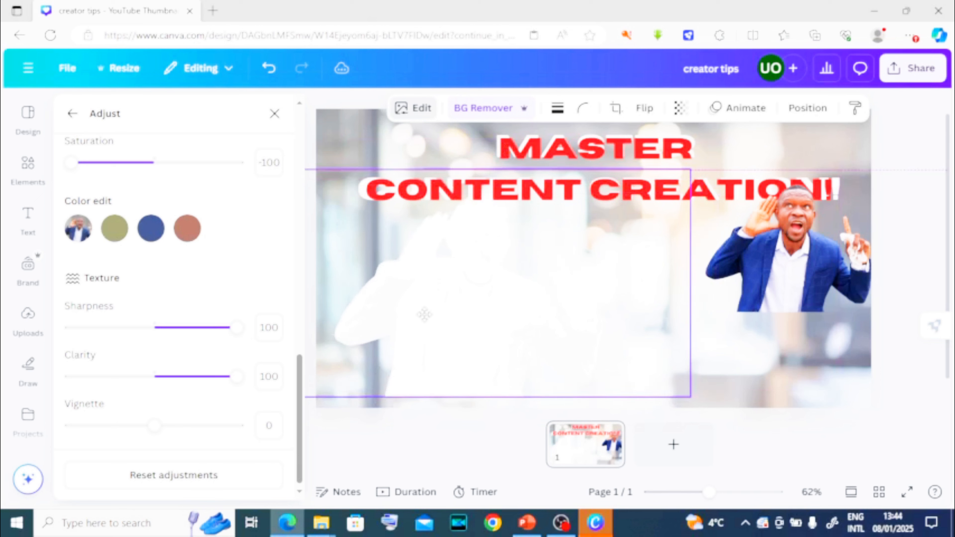
pyautogui.moveTo(424, 315); pyautogui.dragTo(428, 337)
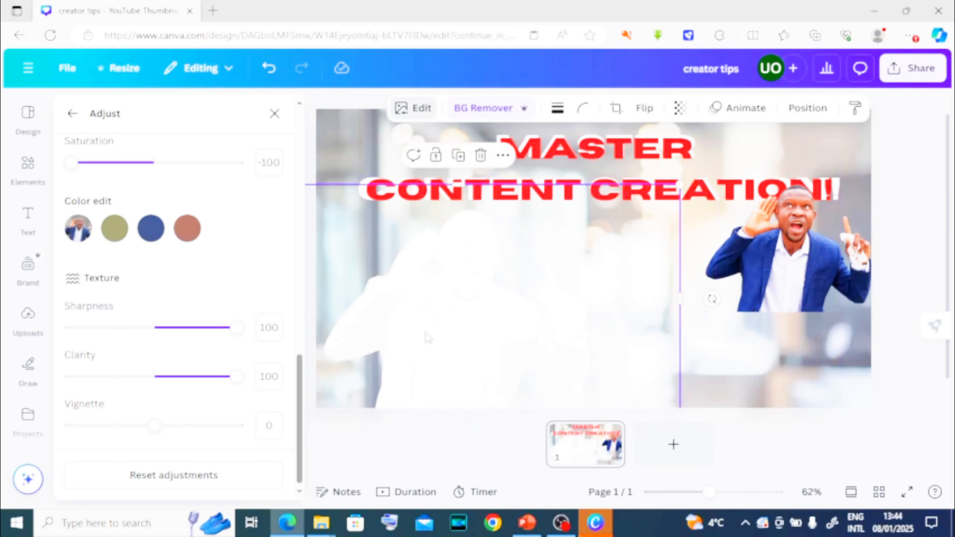
# - Move the coloured photo over the white silhouette and enlarge it to about 964 by 514, leaving a white outline around the man
pyautogui.moveTo(658, 278); pyautogui.dragTo(650, 324)
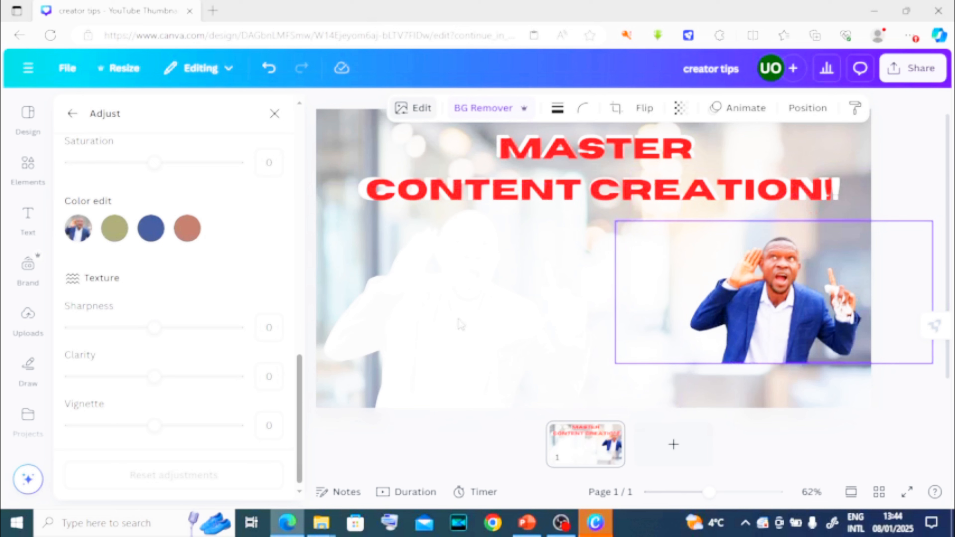
pyautogui.moveTo(762, 307); pyautogui.dragTo(471, 312)
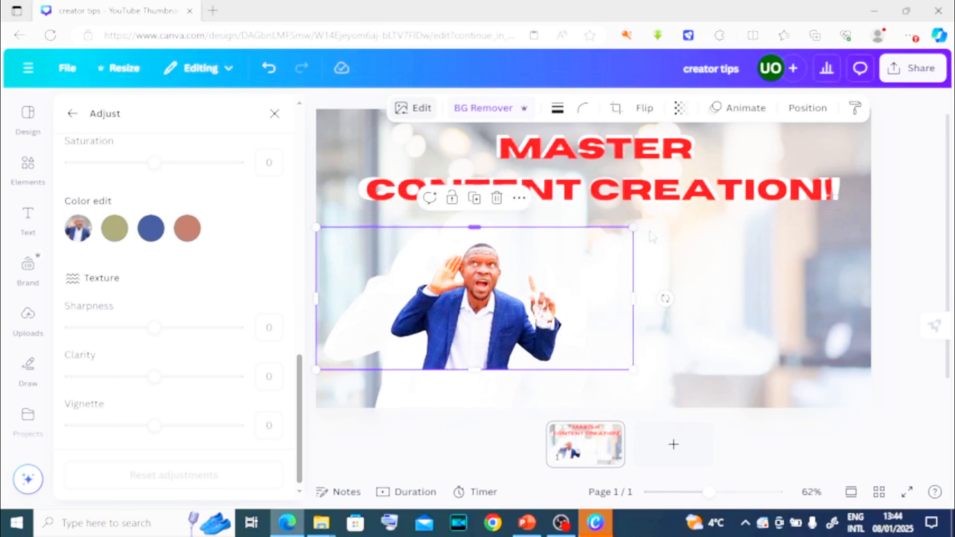
pyautogui.moveTo(633, 227); pyautogui.dragTo(680, 224)
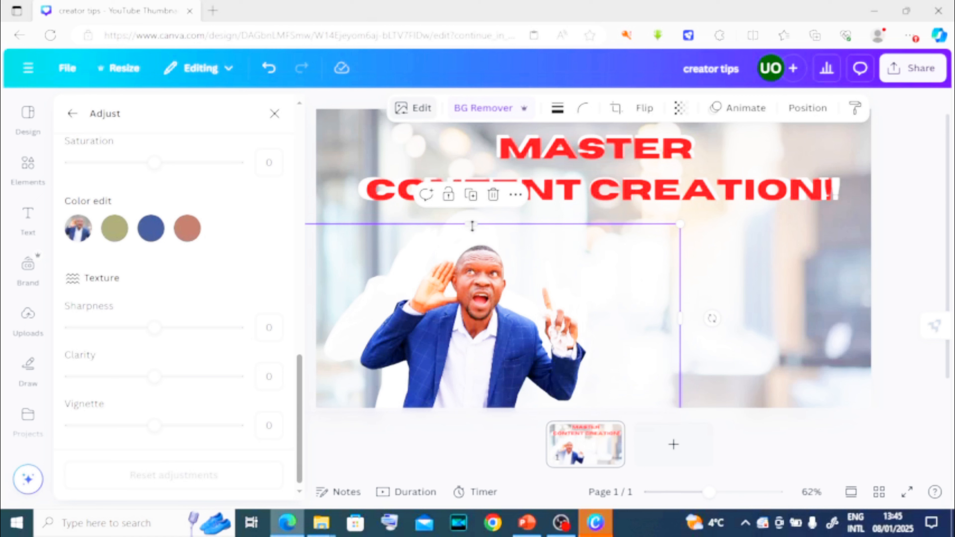
pyautogui.moveTo(472, 225); pyautogui.dragTo(471, 191)
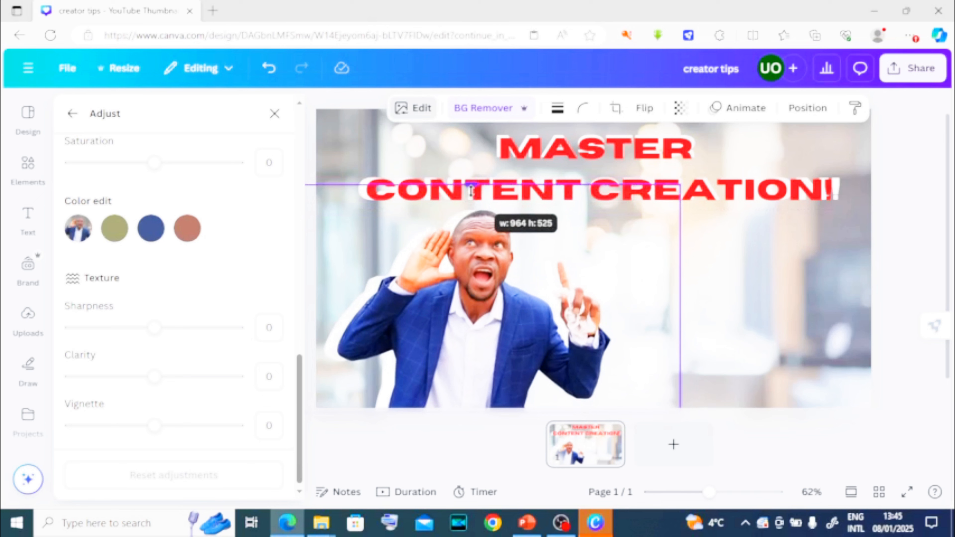
pyautogui.moveTo(471, 191); pyautogui.dragTo(471, 196)
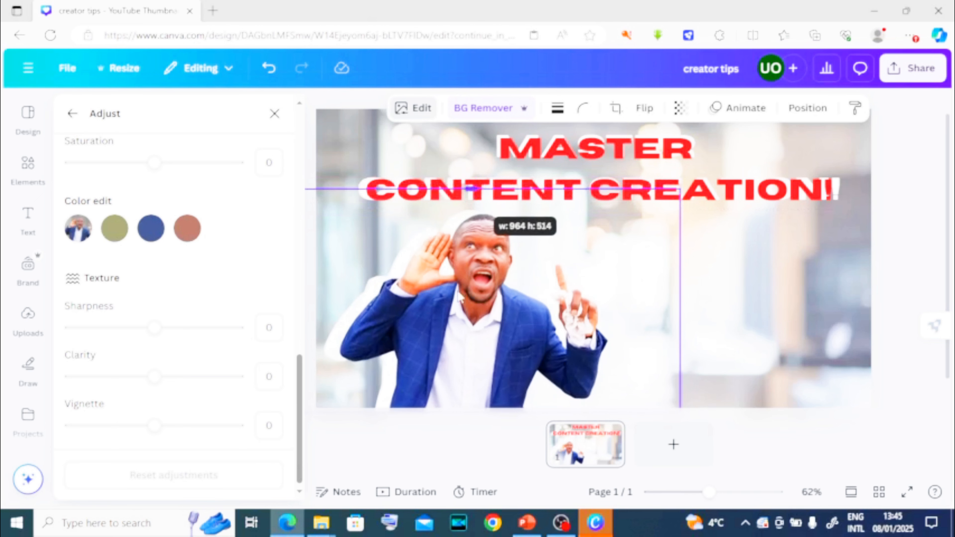
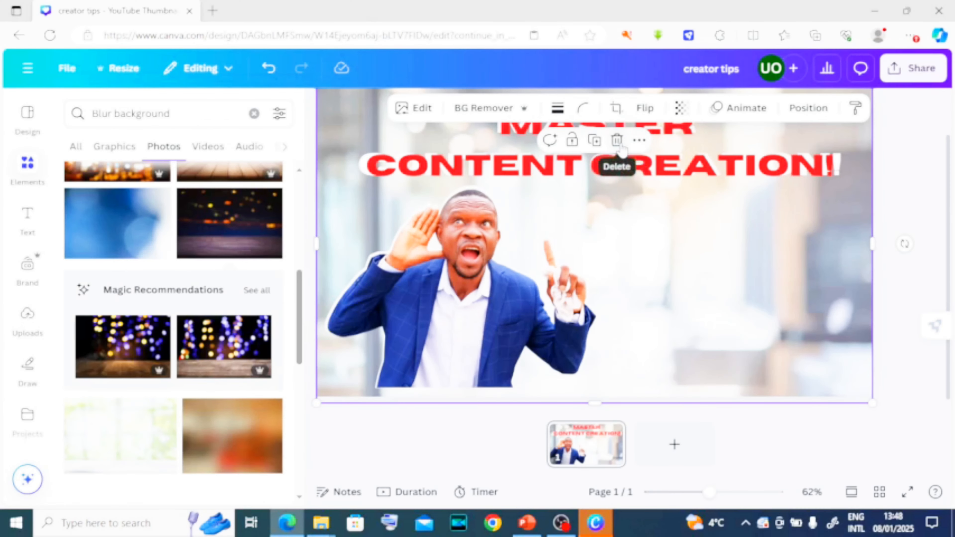
# - Delete the light blurred background photo to uncover the dark city-lights background
pyautogui.click(620, 146)
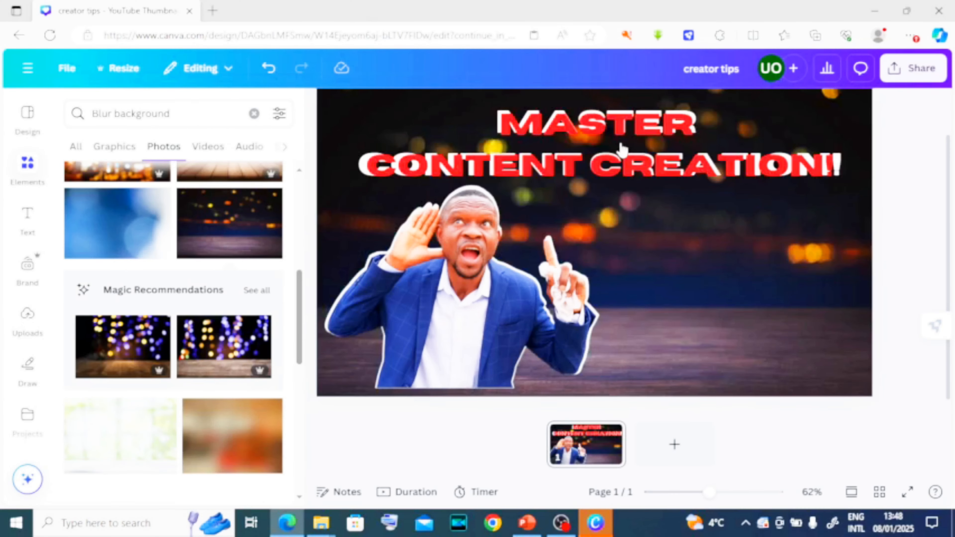
# - Shift the red "MASTER CONTENT CREATION!" title slightly left over its white copy and change its colour to yellow
pyautogui.moveTo(620, 146); pyautogui.dragTo(589, 153)
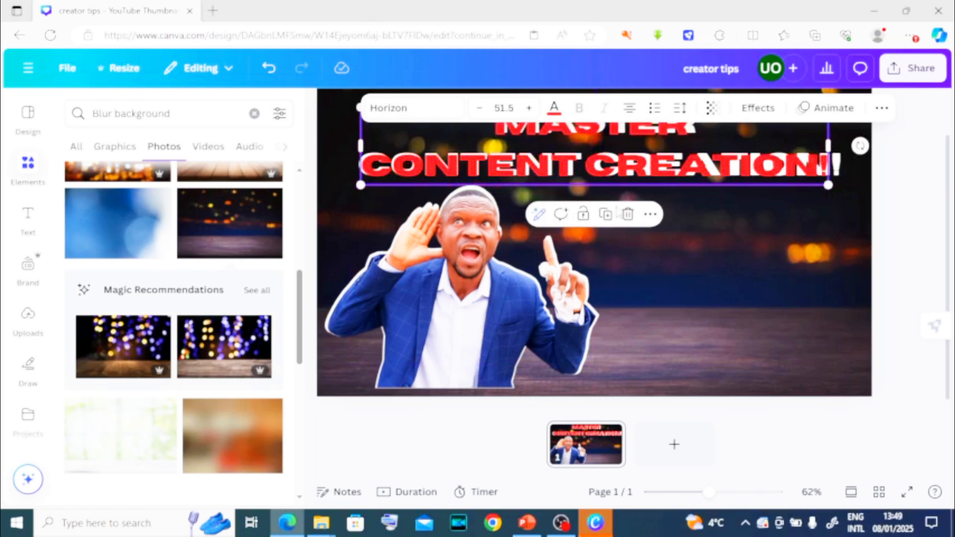
pyautogui.click(678, 257)
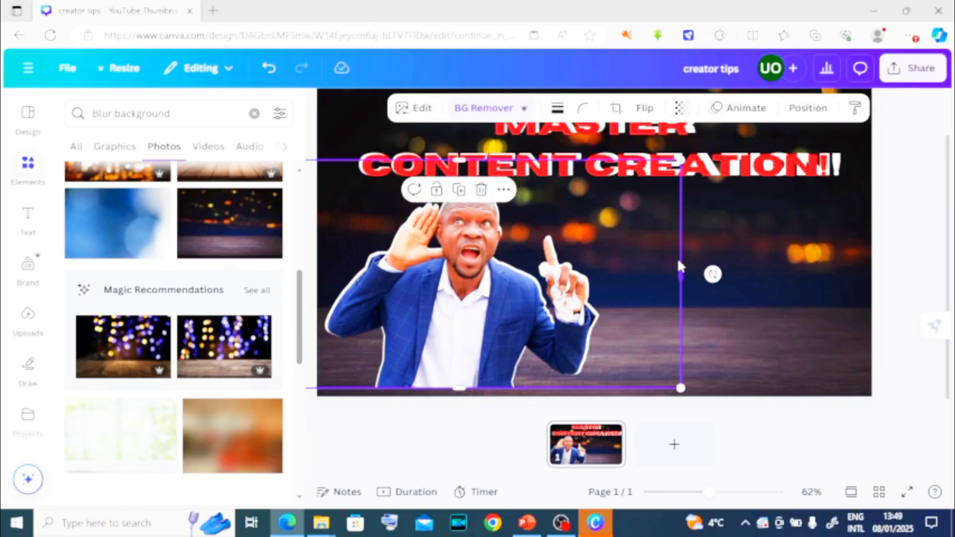
pyautogui.click(669, 146)
pyautogui.click(554, 108)
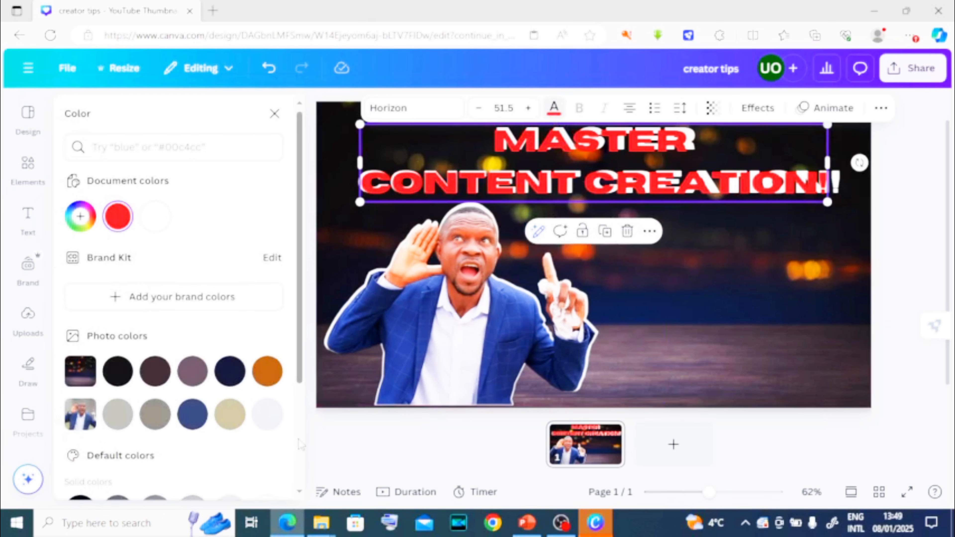
pyautogui.scroll(-4, 301, 445)
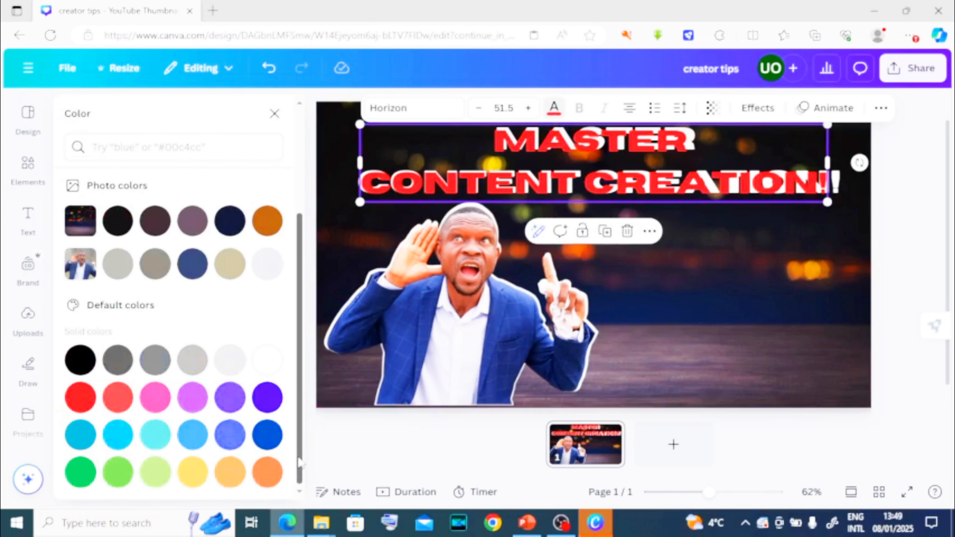
pyautogui.click(197, 480)
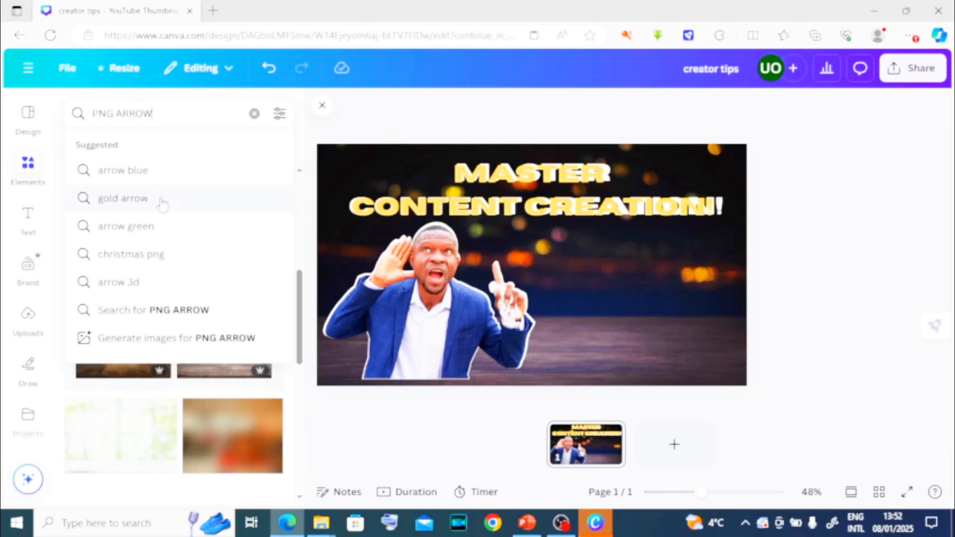
# - Find gold arrow graphics, add the thick curved orange-gold arrow and rotate it to point up at the title beside the man's raised finger
pyautogui.click(162, 199)
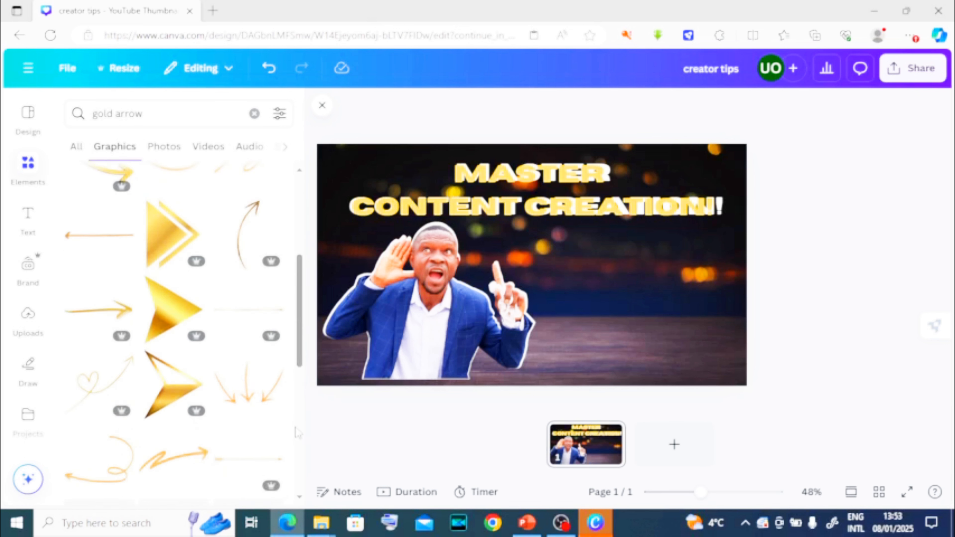
pyautogui.moveTo(299, 308); pyautogui.dragTo(300, 409)
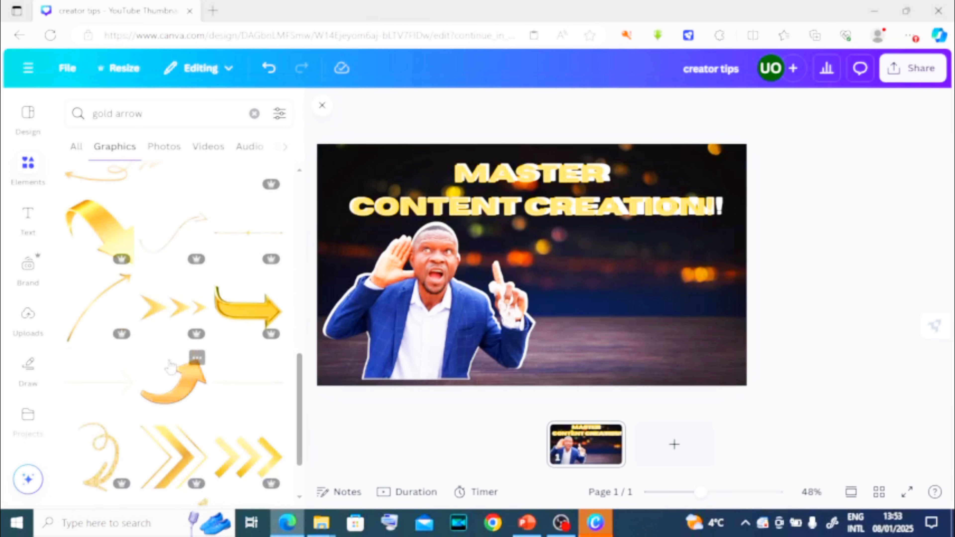
pyautogui.click(180, 391)
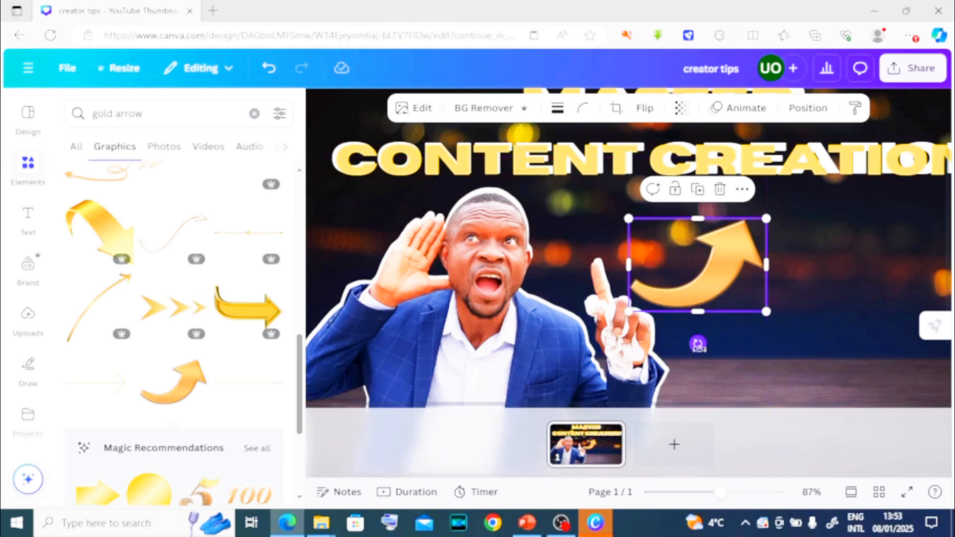
pyautogui.moveTo(697, 343); pyautogui.dragTo(728, 286)
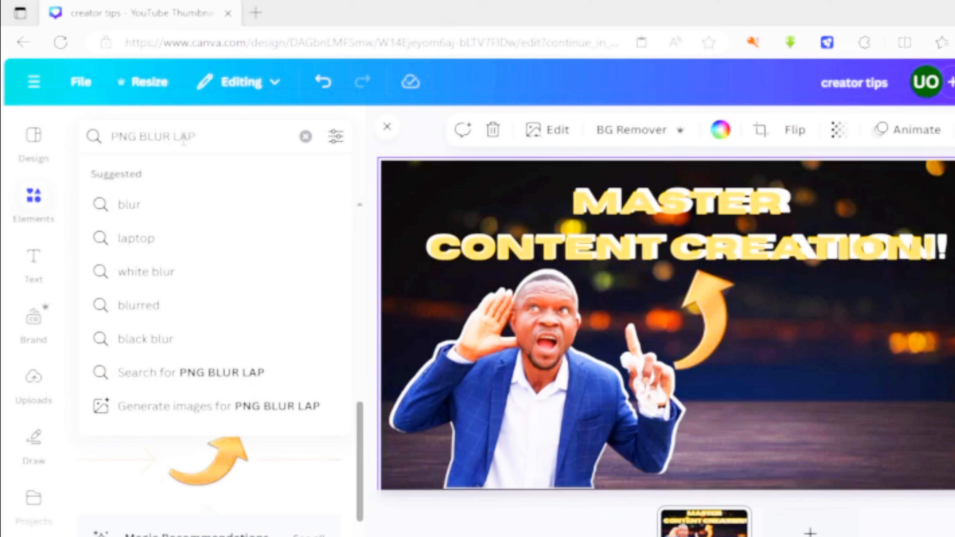
# - Search for laptop graphics, add the silver laptop with colourful app icons, and place it at reduced size beside the arrow
pyautogui.write('TOP')
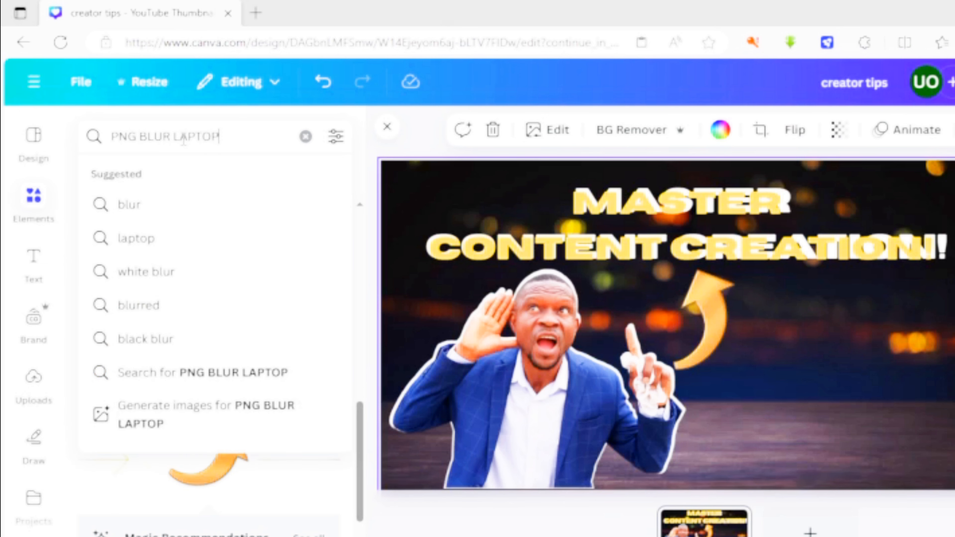
pyautogui.press('Return')
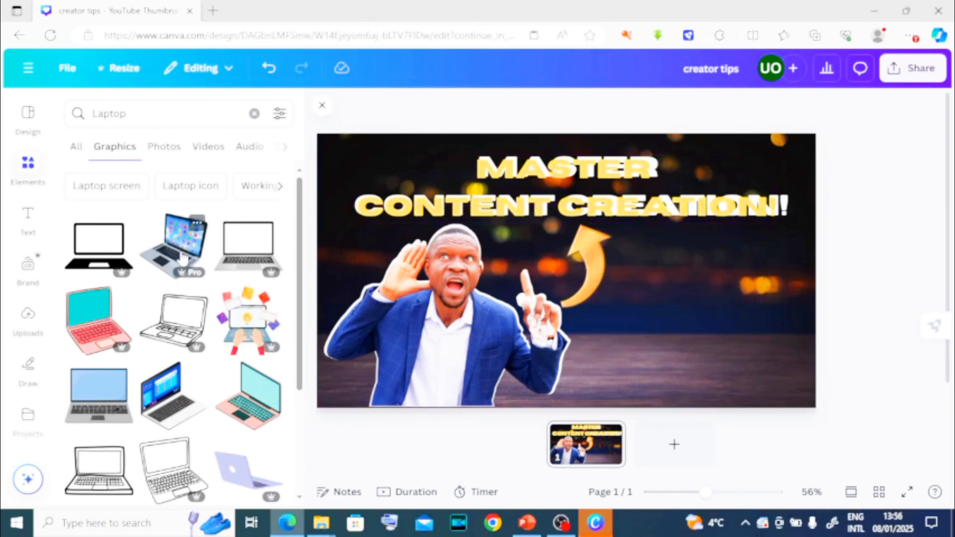
pyautogui.click(173, 244)
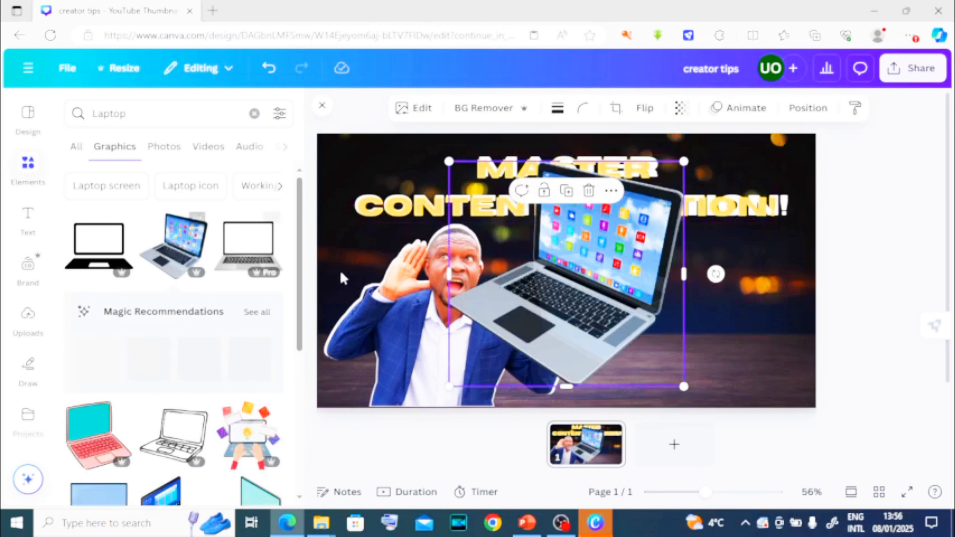
pyautogui.moveTo(450, 162); pyautogui.dragTo(546, 254)
pyautogui.moveTo(637, 313); pyautogui.dragTo(671, 287)
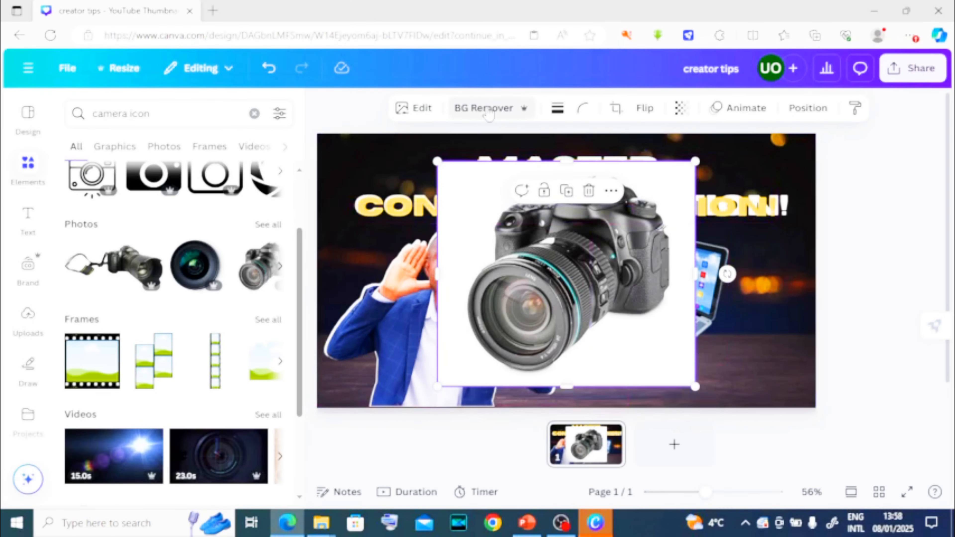
# - Remove the camera photo's background and arrange the shrunken camera in the page's lower-right corner, with the laptop shifted slightly left
pyautogui.click(472, 90)
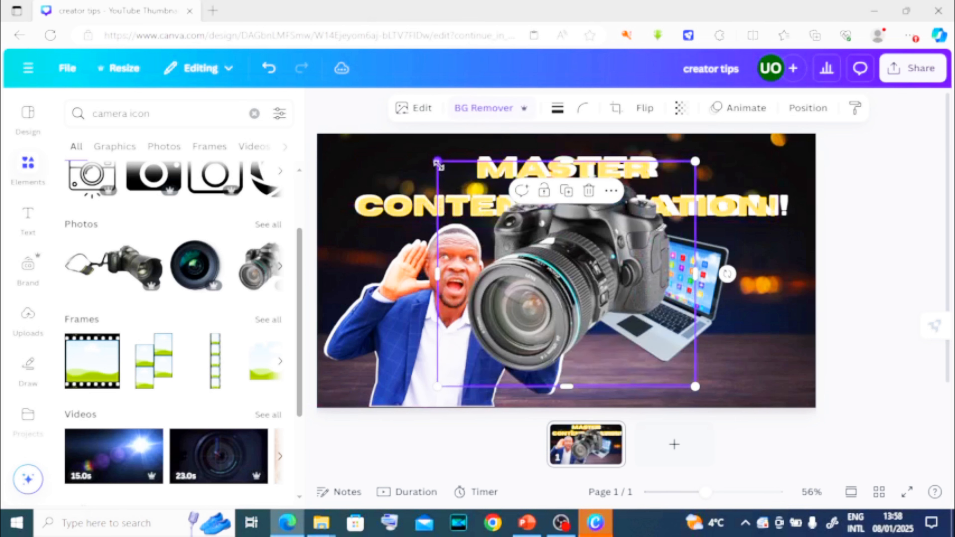
pyautogui.moveTo(437, 162); pyautogui.dragTo(545, 284)
pyautogui.moveTo(599, 318); pyautogui.dragTo(722, 337)
pyautogui.click(651, 306)
pyautogui.moveTo(650, 307); pyautogui.dragTo(635, 308)
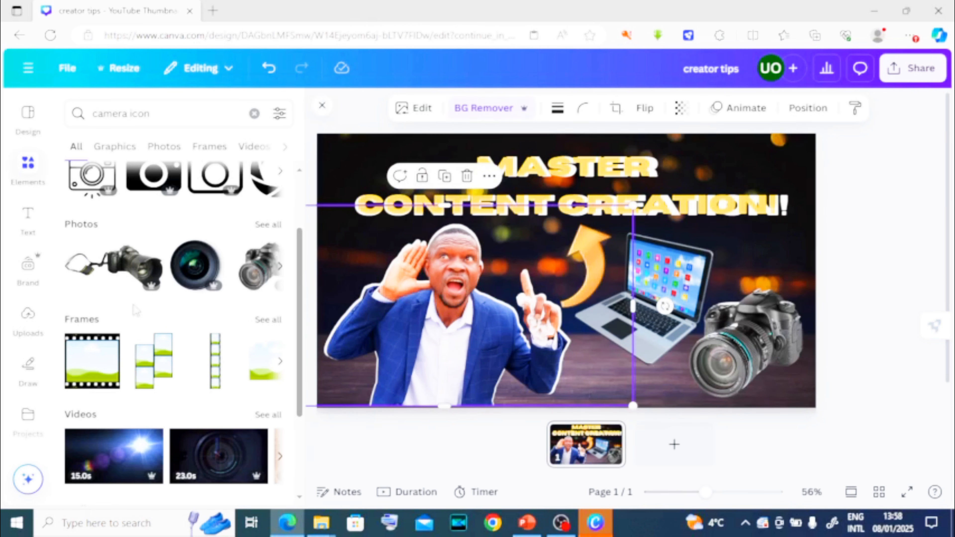
pyautogui.click(28, 220)
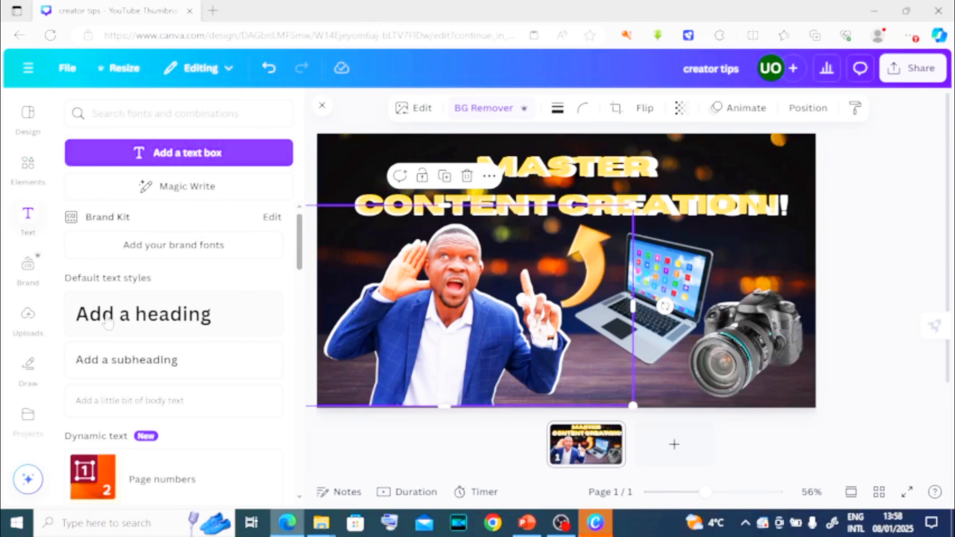
pyautogui.click(123, 322)
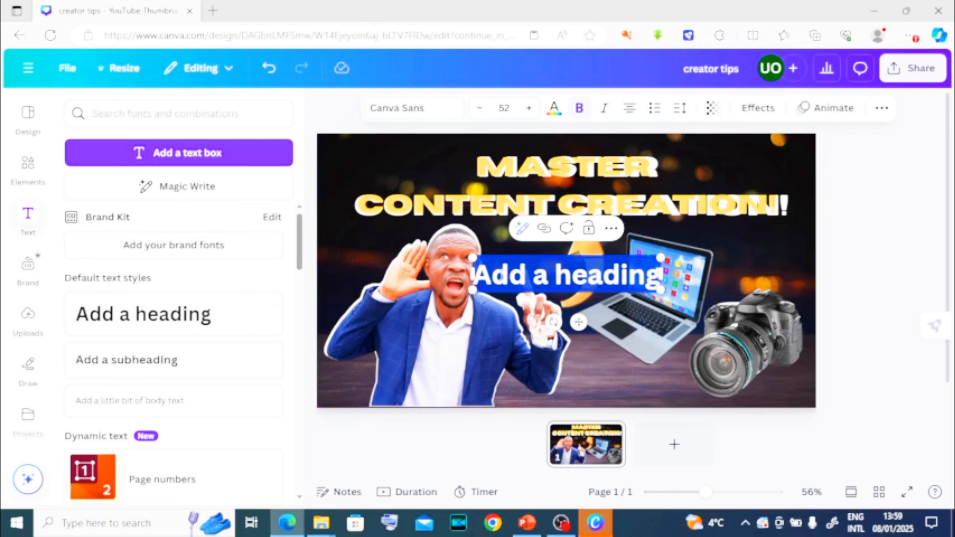
pyautogui.write('@creatortipswithokus')
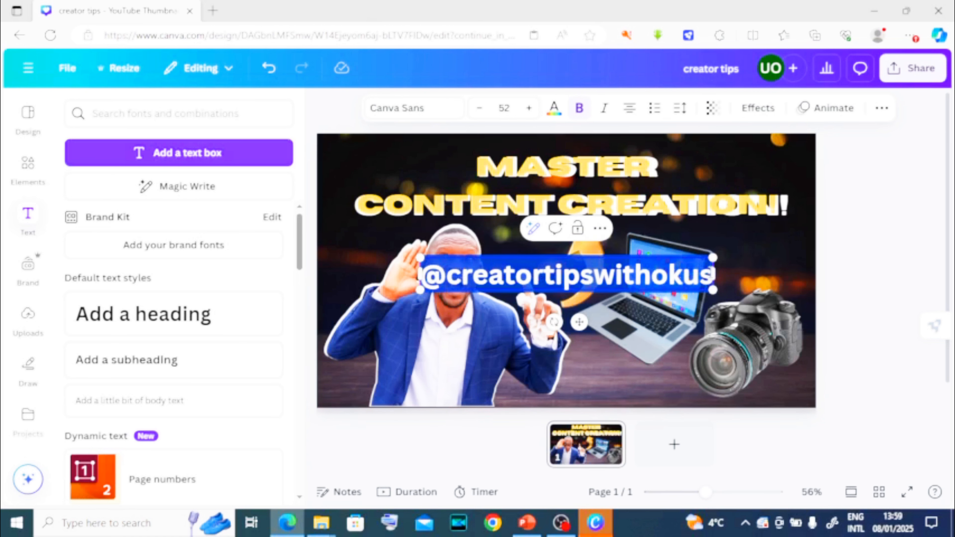
# - Restyle the channel handle text in white at size 31 and place it near the page's bottom edge, beside the man
pyautogui.click(557, 117)
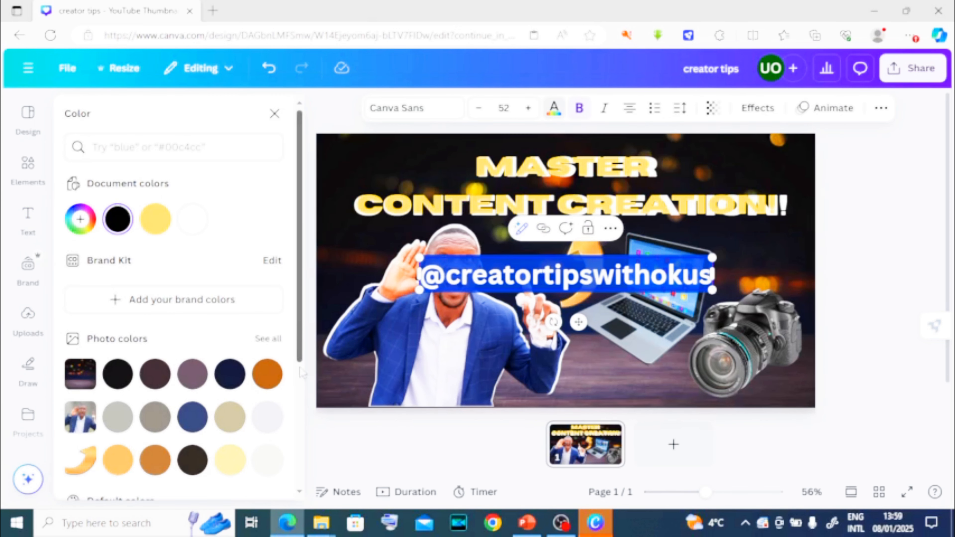
pyautogui.scroll(-4, 300, 370)
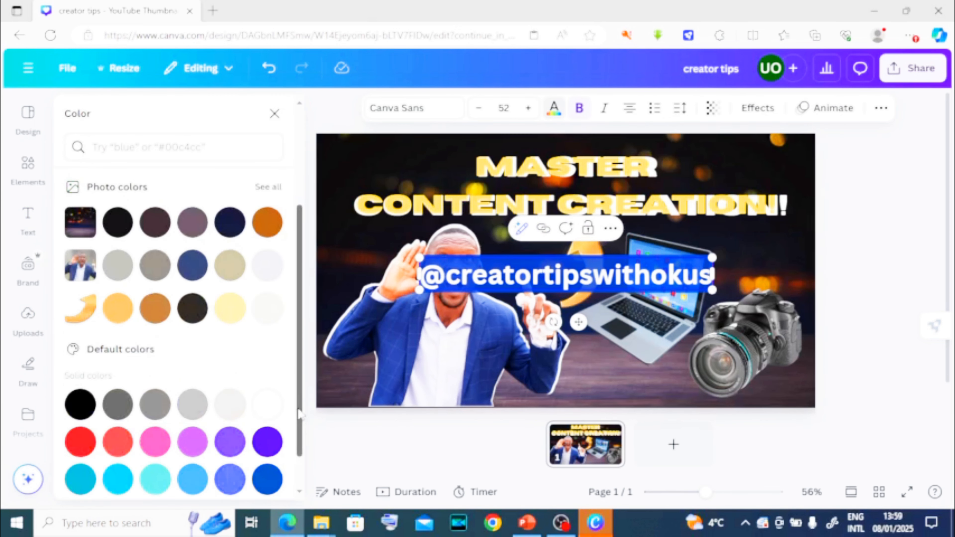
pyautogui.click(476, 280)
pyautogui.click(476, 280)
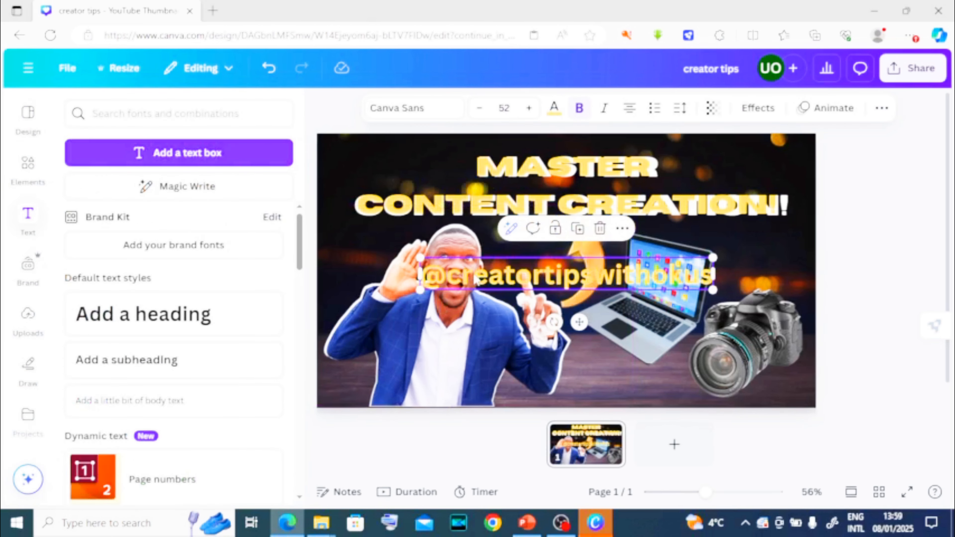
pyautogui.moveTo(475, 280); pyautogui.dragTo(481, 343)
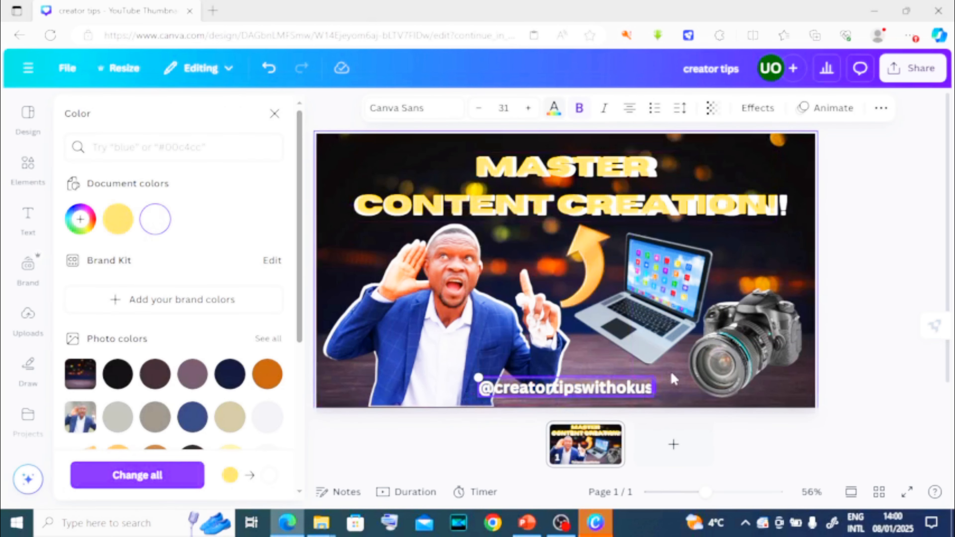
pyautogui.click(673, 378)
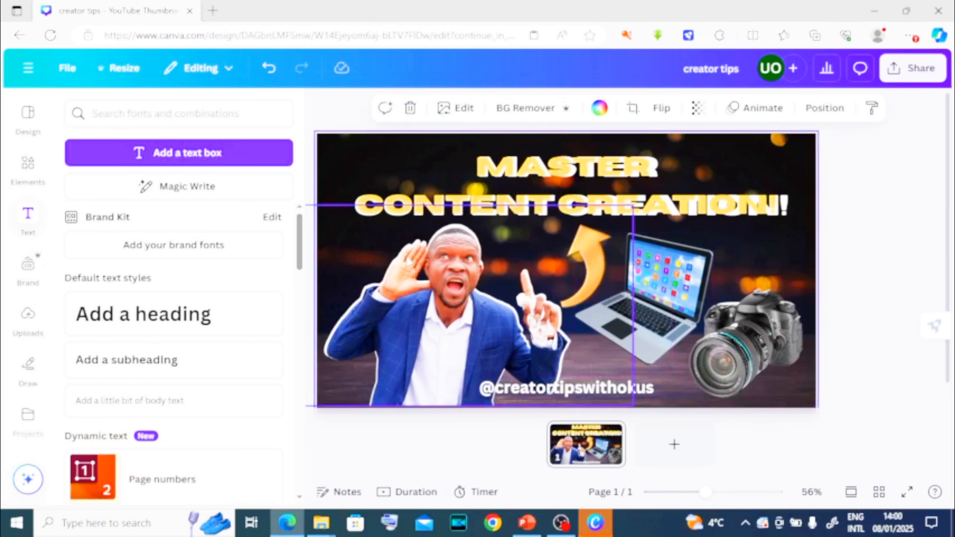
# - Add the uploaded "Creator Tips" light-bulb logo and place it at a small size on the man's white shirt
pyautogui.click(28, 318)
pyautogui.click(250, 280)
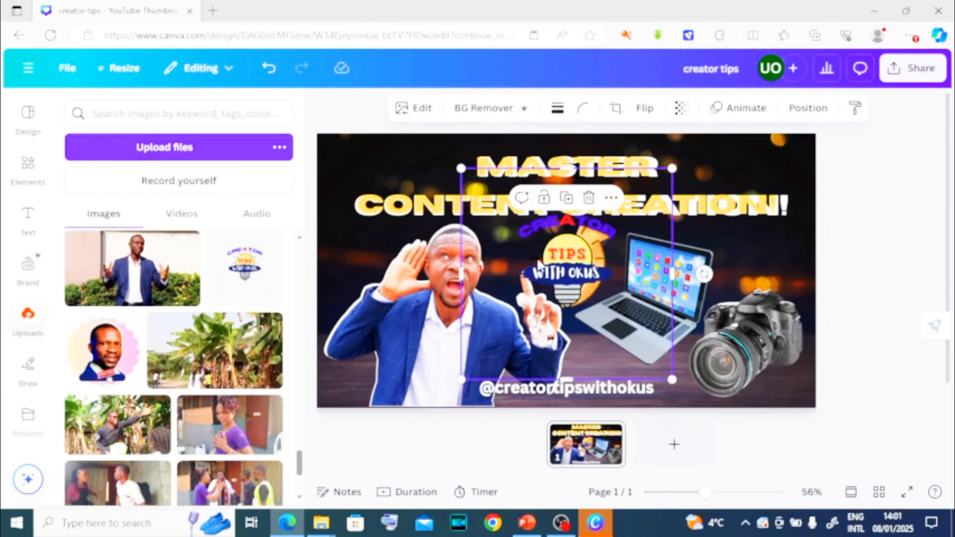
pyautogui.moveTo(461, 165); pyautogui.dragTo(586, 304)
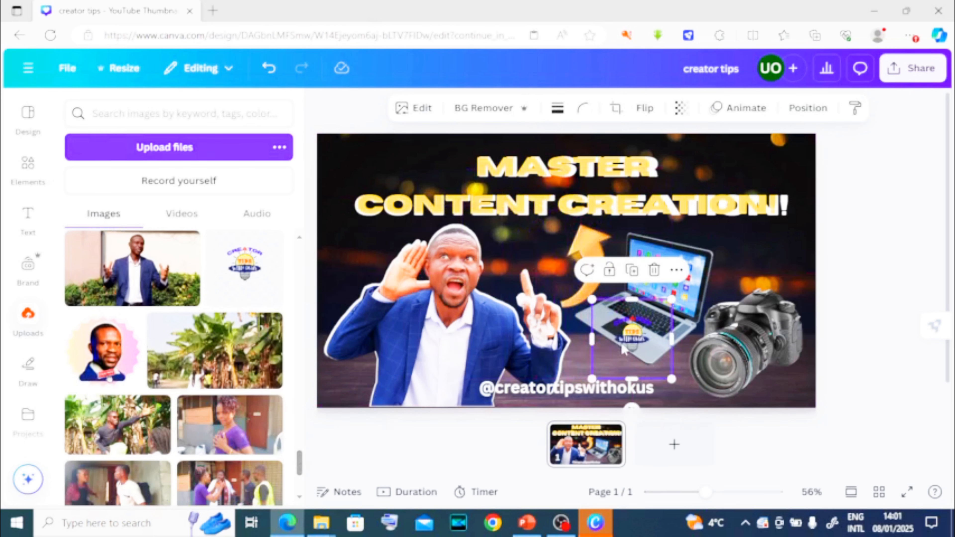
pyautogui.moveTo(624, 343); pyautogui.dragTo(433, 387)
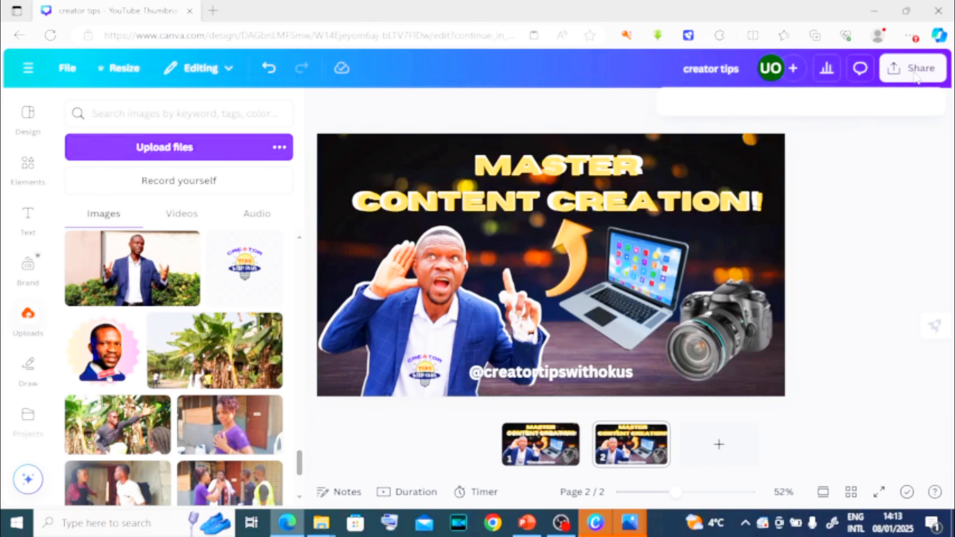
# - Download the design as a PNG at 1,280 × 720 px
pyautogui.click(915, 76)
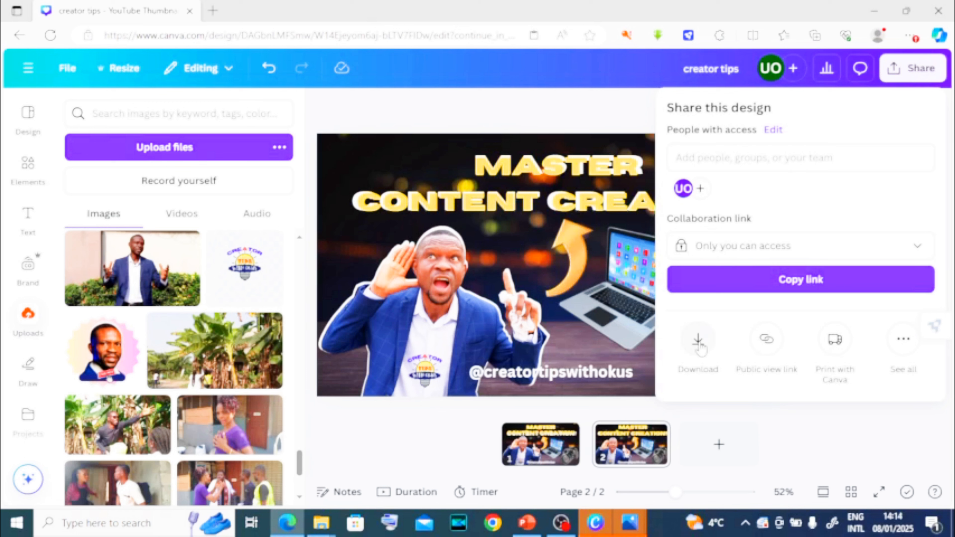
pyautogui.click(698, 340)
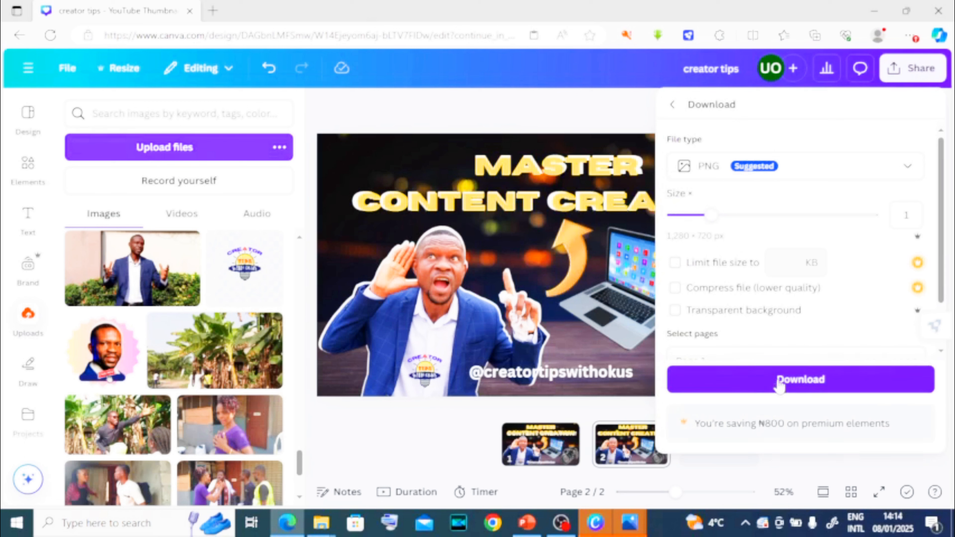
pyautogui.click(796, 380)
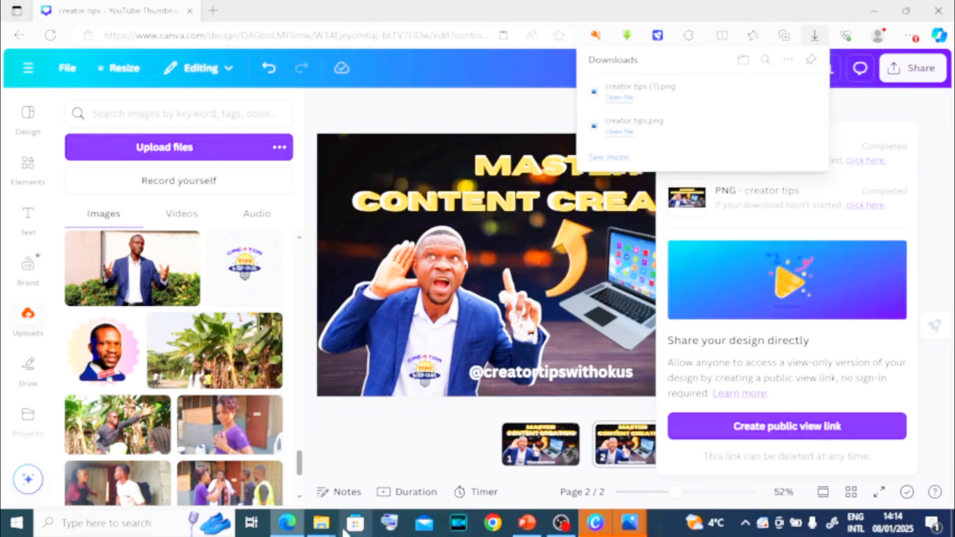
# - Switch to File Explorer and view the exported creator tips.png from the Downloads folder
pyautogui.click(320, 531)
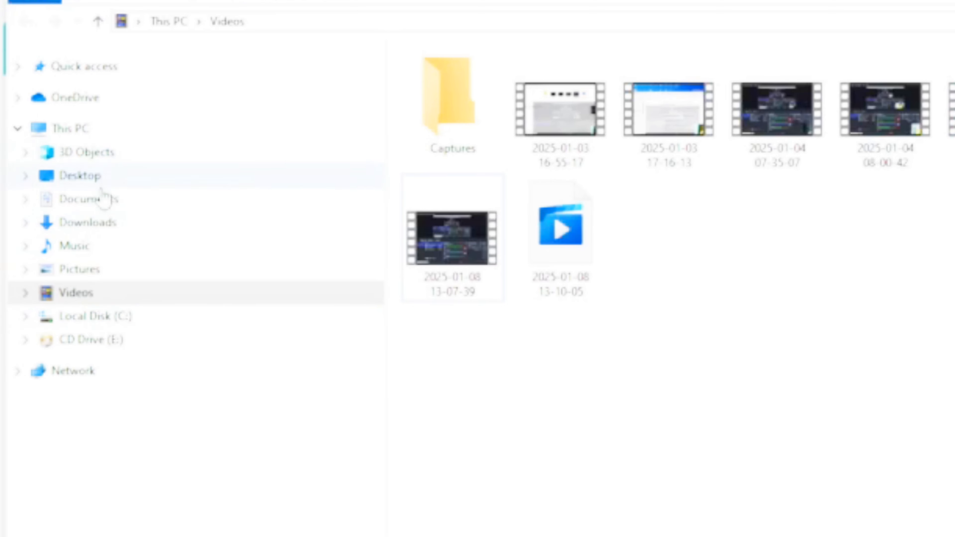
pyautogui.click(109, 233)
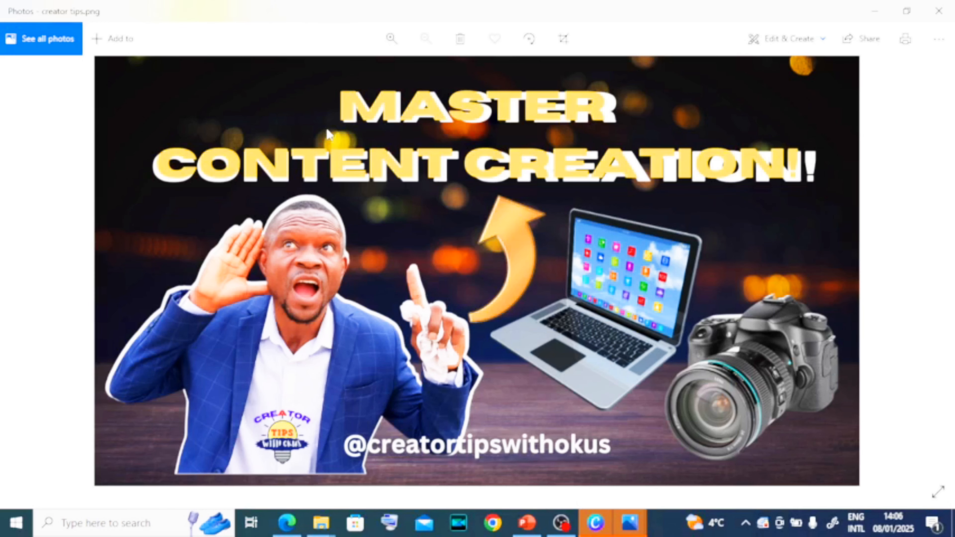